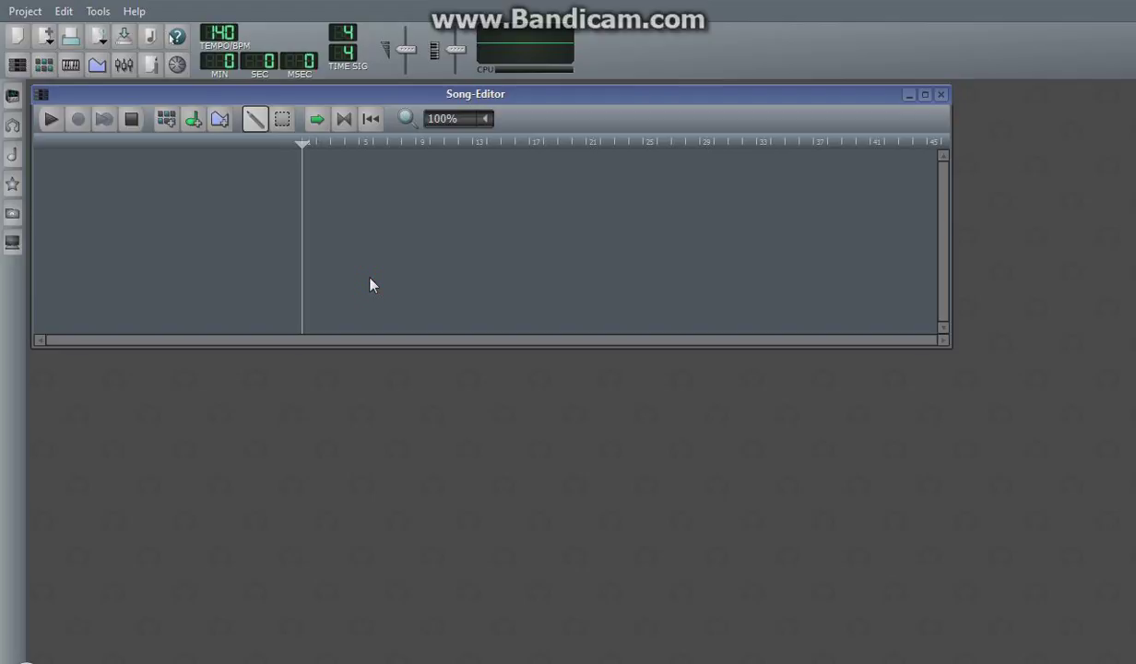
# Drag BitInvader from the Instrument plugins sidebar into the Song-Editor and open its settings window
pyautogui.click(13, 95)
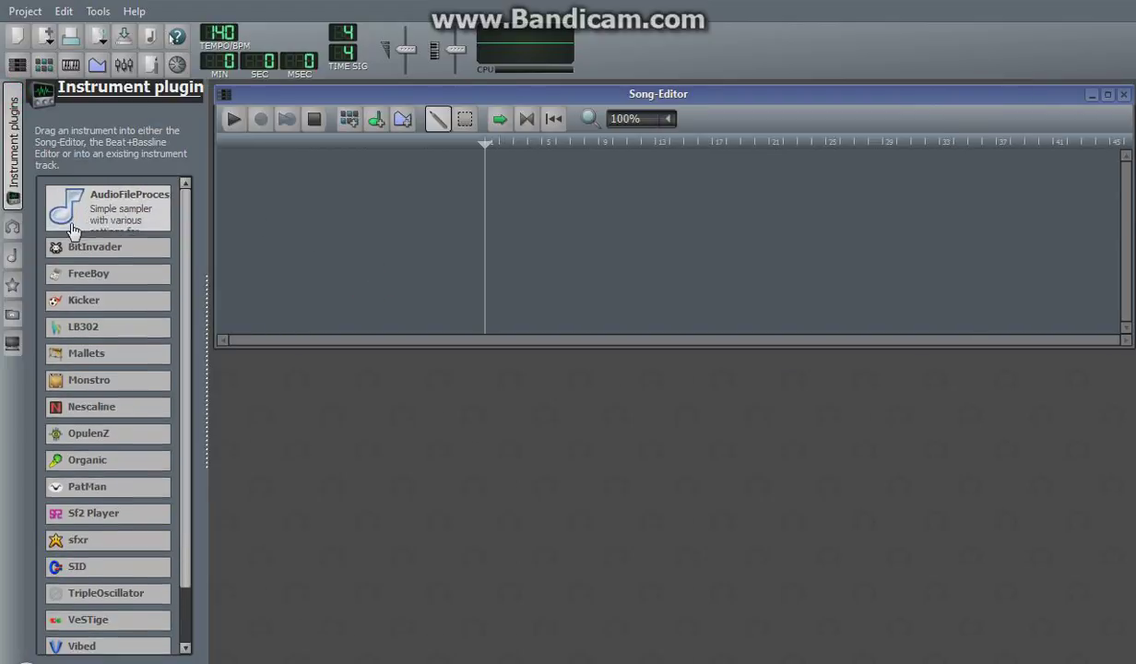
pyautogui.moveTo(83, 274); pyautogui.dragTo(277, 164)
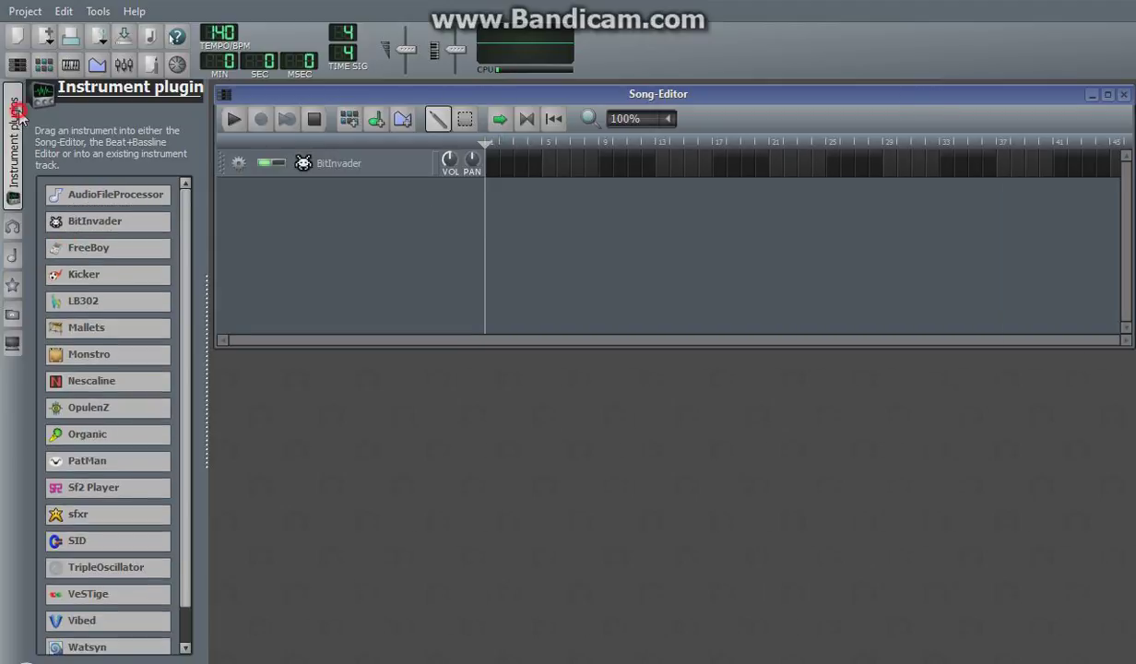
pyautogui.click(13, 95)
pyautogui.click(171, 166)
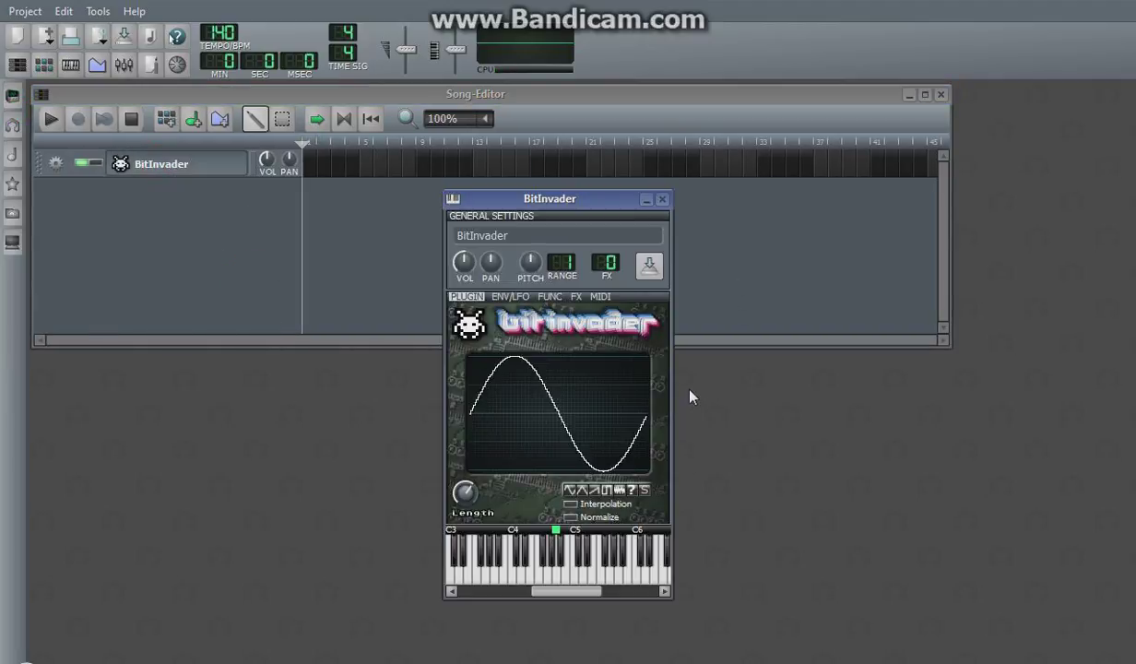
# Lower the BitInvader volume to 55.7% and shorten the wavetable to sample length 49
pyautogui.click(464, 263)
pyautogui.moveTo(464, 262)
pyautogui.mouseDown()
pyautogui.moveTo(464, 281)
pyautogui.moveTo(464, 268)
pyautogui.mouseUp()
pyautogui.click(464, 266)
pyautogui.press('v')
pyautogui.moveTo(464, 491)
pyautogui.mouseDown()
pyautogui.moveTo(464, 544)
pyautogui.moveTo(478, 503)
pyautogui.mouseUp()
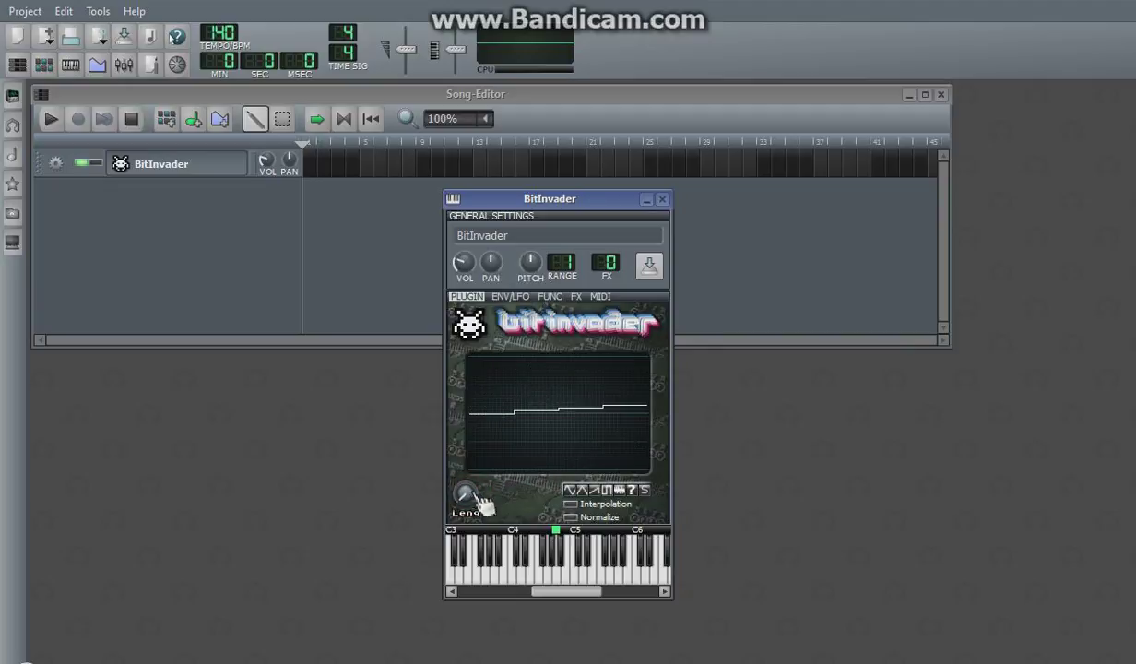
# Draw the waveform as a descending four-step staircase in the graph
pyautogui.moveTo(497, 421)
pyautogui.mouseDown()
pyautogui.moveTo(503, 376)
pyautogui.moveTo(547, 434)
pyautogui.moveTo(568, 427)
pyautogui.moveTo(571, 404)
pyautogui.moveTo(623, 410)
pyautogui.mouseUp()
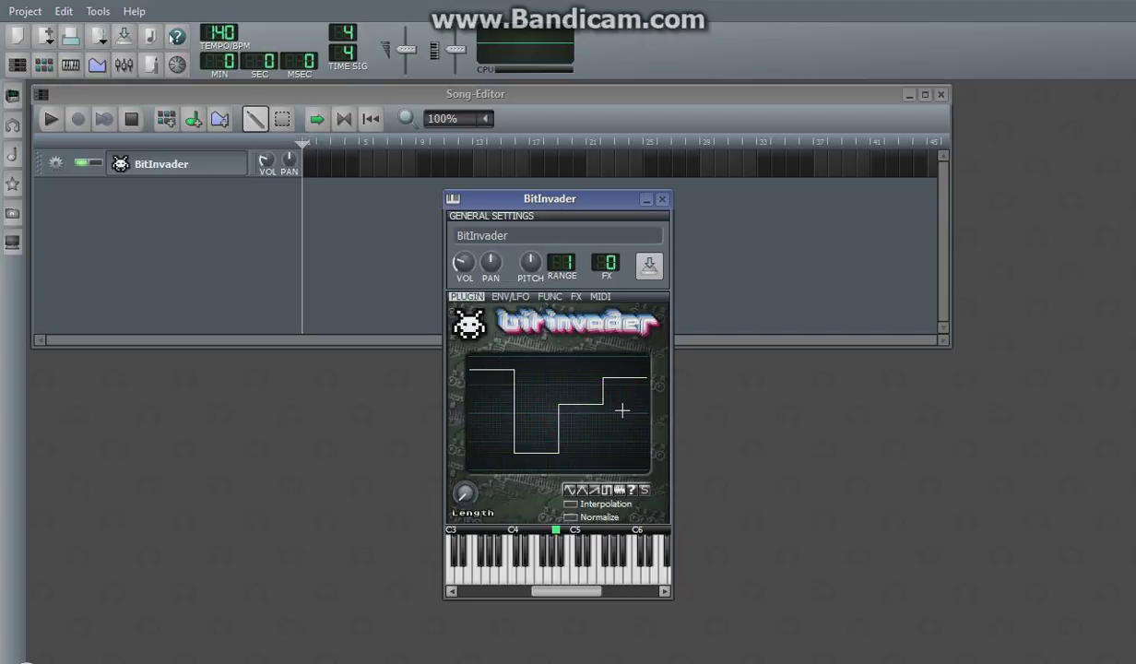
pyautogui.click(612, 379)
pyautogui.click(583, 413)
pyautogui.click(535, 451)
pyautogui.moveTo(519, 398)
pyautogui.mouseDown()
pyautogui.moveTo(553, 396)
pyautogui.moveTo(575, 451)
pyautogui.mouseUp()
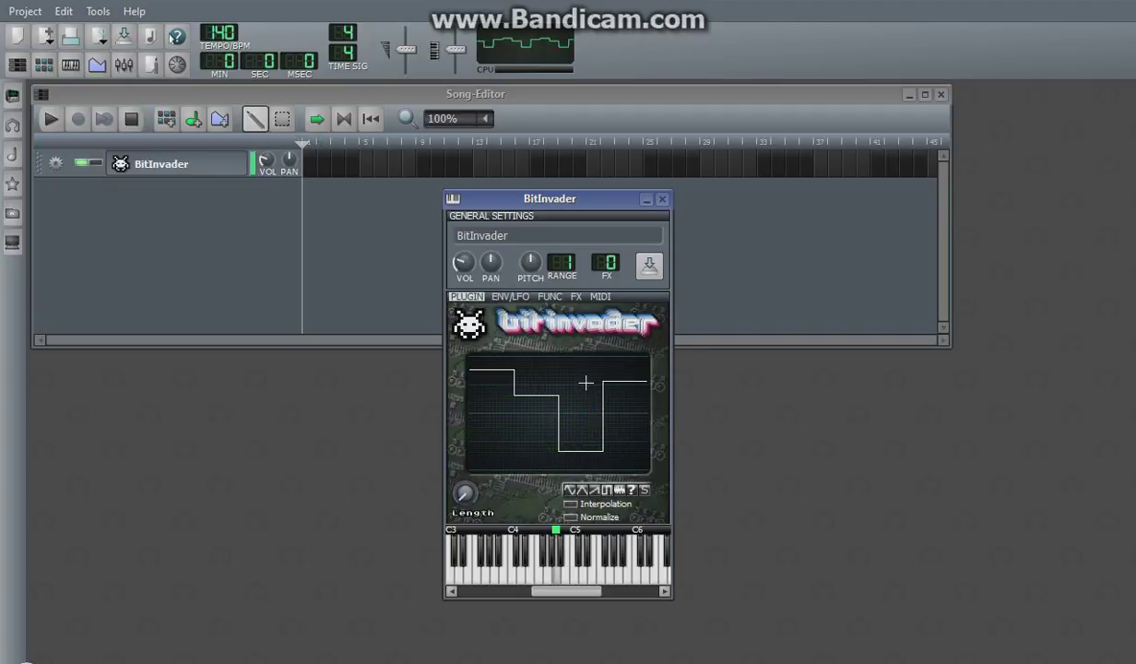
pyautogui.moveTo(531, 406)
pyautogui.mouseDown()
pyautogui.moveTo(545, 414)
pyautogui.moveTo(553, 466)
pyautogui.moveTo(572, 472)
pyautogui.mouseUp()
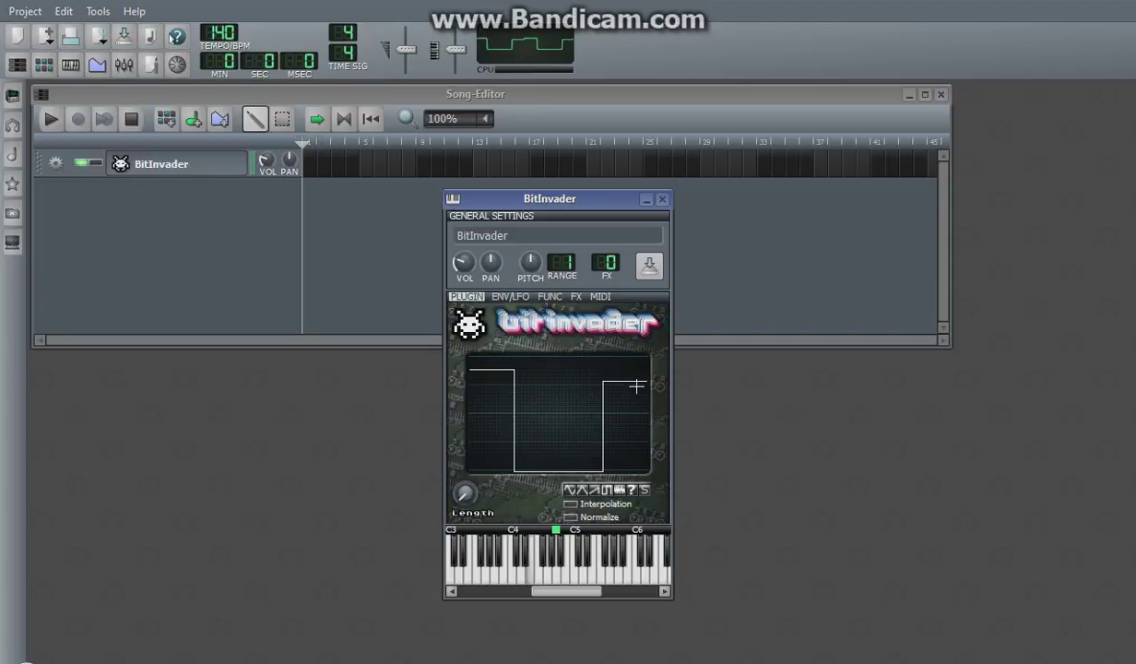
pyautogui.moveTo(631, 381); pyautogui.dragTo(631, 455)
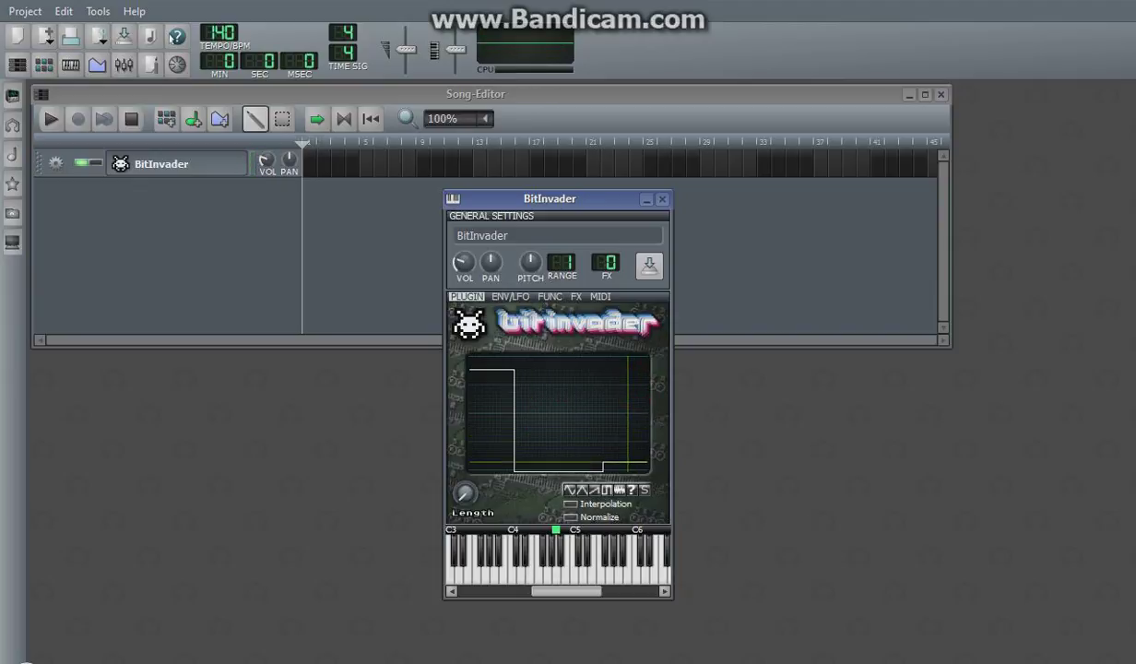
pyautogui.moveTo(501, 373)
pyautogui.mouseDown()
pyautogui.moveTo(472, 370)
pyautogui.moveTo(540, 412)
pyautogui.moveTo(611, 433)
pyautogui.moveTo(628, 466)
pyautogui.mouseUp()
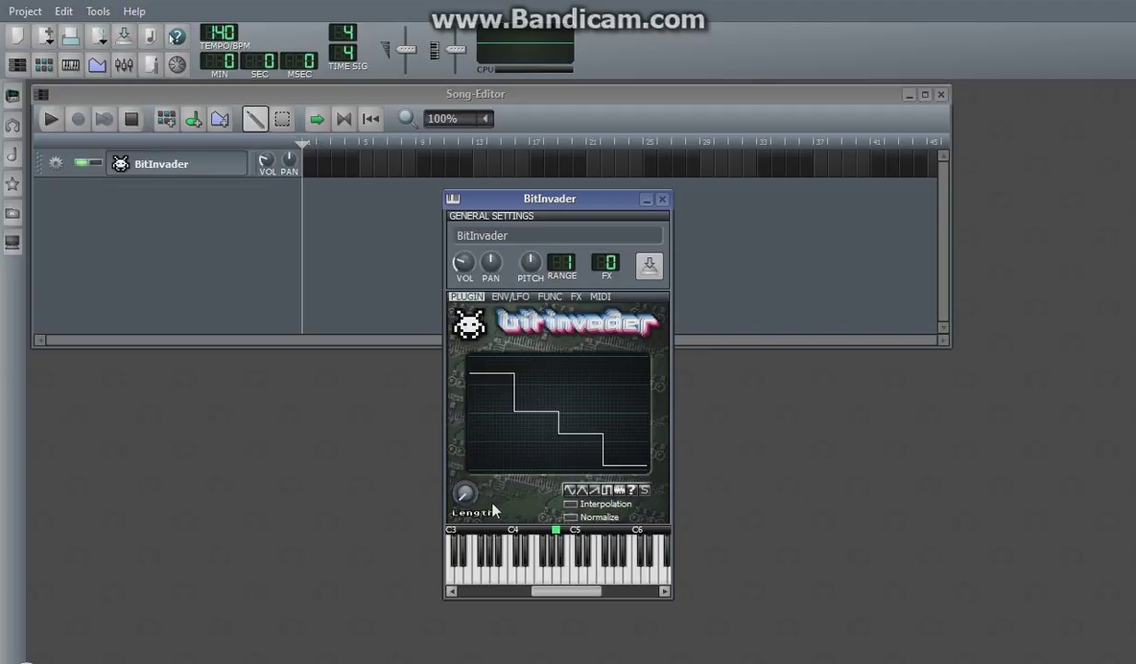
# Change the sample length, draw a curved waveform with a peak, and audition it
pyautogui.moveTo(474, 505)
pyautogui.mouseDown()
pyautogui.moveTo(459, 490)
pyautogui.moveTo(466, 498)
pyautogui.mouseUp()
pyautogui.moveTo(468, 411)
pyautogui.mouseDown()
pyautogui.moveTo(497, 382)
pyautogui.moveTo(540, 381)
pyautogui.moveTo(575, 423)
pyautogui.moveTo(618, 440)
pyautogui.moveTo(647, 423)
pyautogui.moveTo(623, 394)
pyautogui.moveTo(596, 395)
pyautogui.moveTo(569, 422)
pyautogui.moveTo(546, 398)
pyautogui.mouseUp()
pyautogui.press('c')
pyautogui.press('v')
pyautogui.press('x')
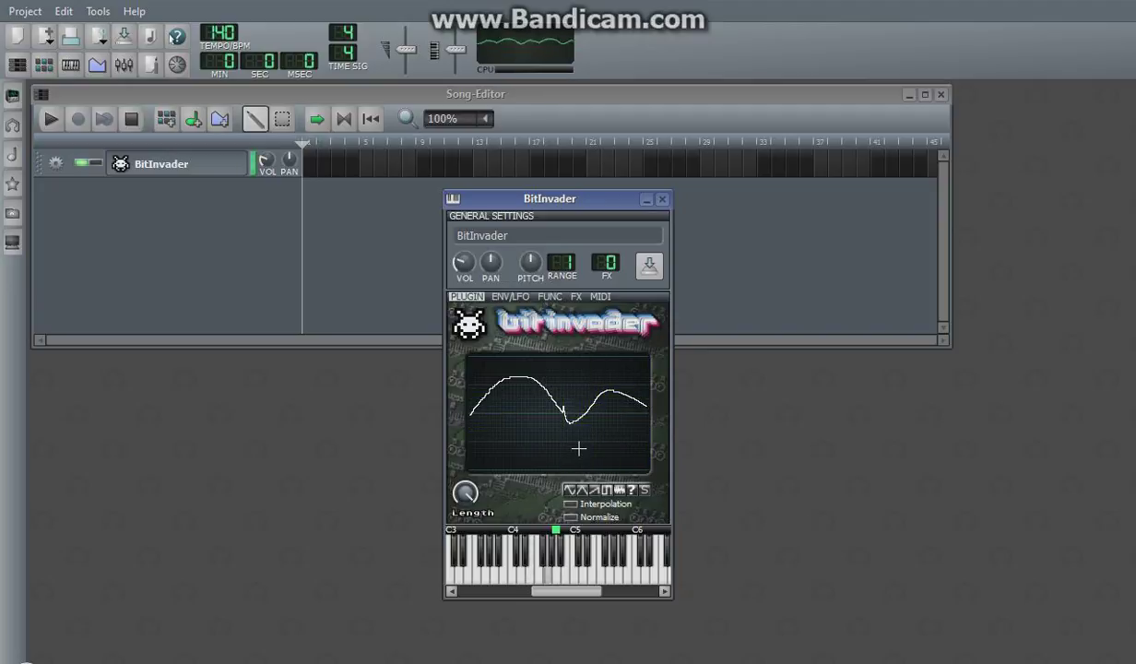
pyautogui.press('z')
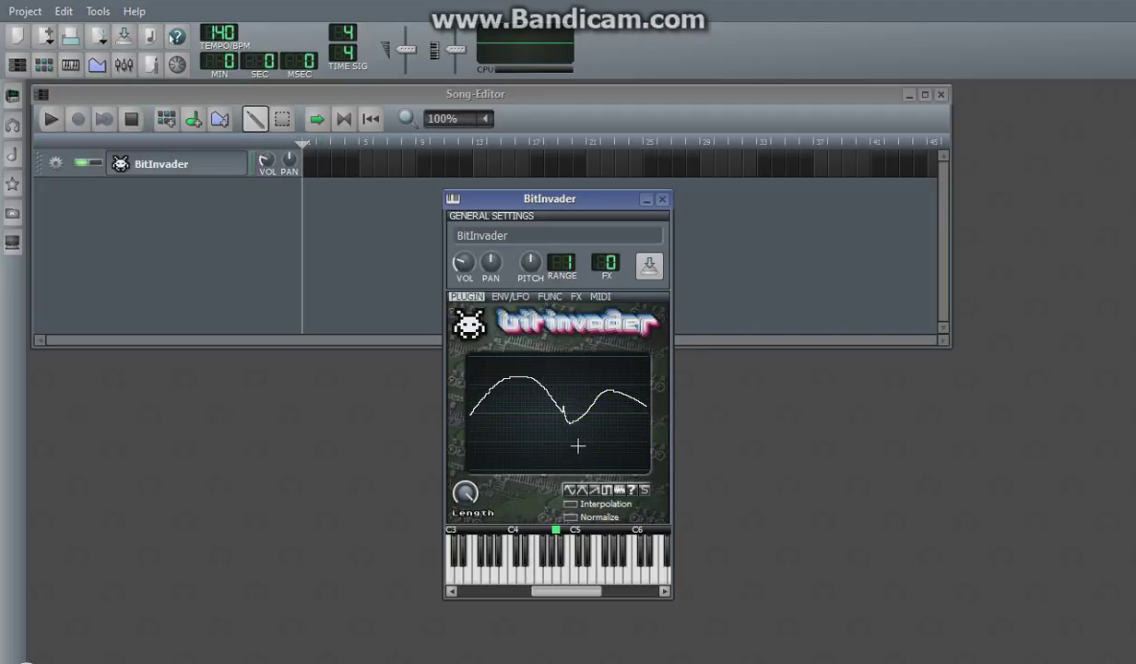
# Enable Interpolation, redraw the waveform as a sine-like wave, and audition it
pyautogui.click(579, 504)
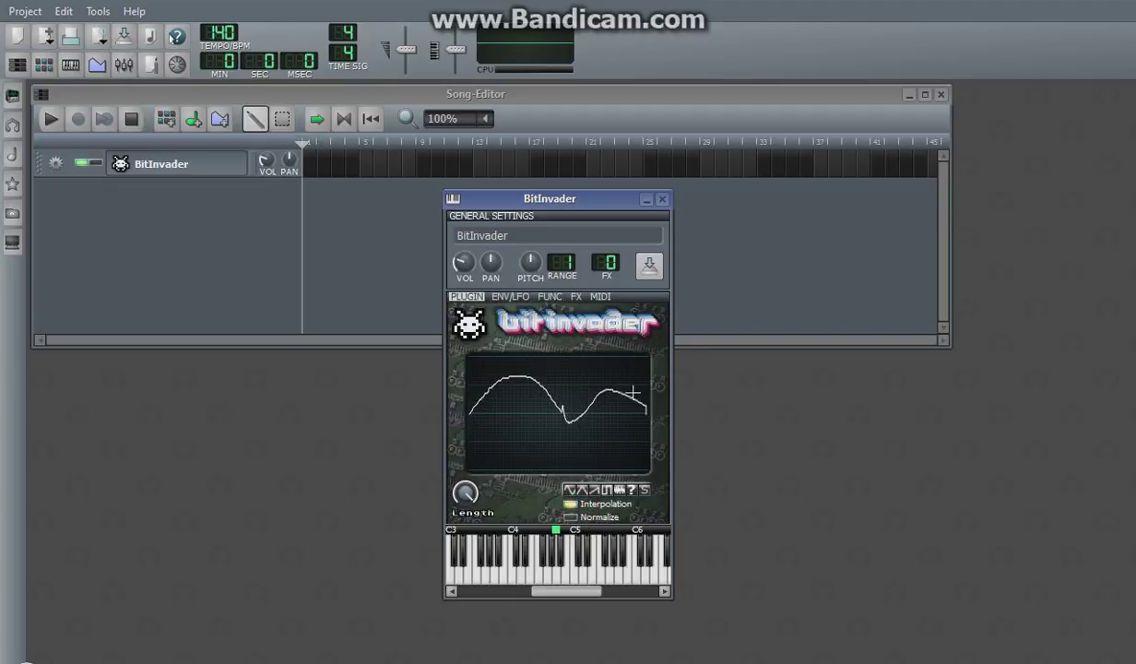
pyautogui.press('z')
pyautogui.press('v')
pyautogui.moveTo(470, 415)
pyautogui.mouseDown()
pyautogui.moveTo(483, 388)
pyautogui.moveTo(553, 471)
pyautogui.moveTo(606, 386)
pyautogui.moveTo(631, 408)
pyautogui.mouseUp()
pyautogui.press('v')
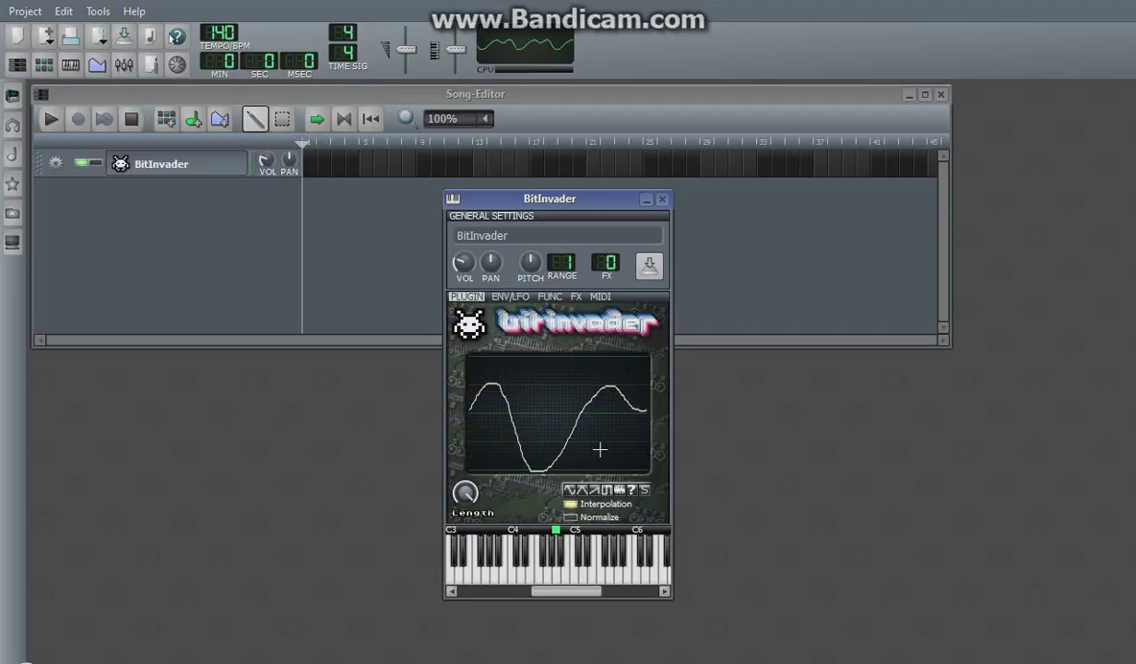
pyautogui.press('z')
# Reset the waveform to a clean sine and compare its sound with Interpolation off
pyautogui.click(576, 495)
pyautogui.press('v')
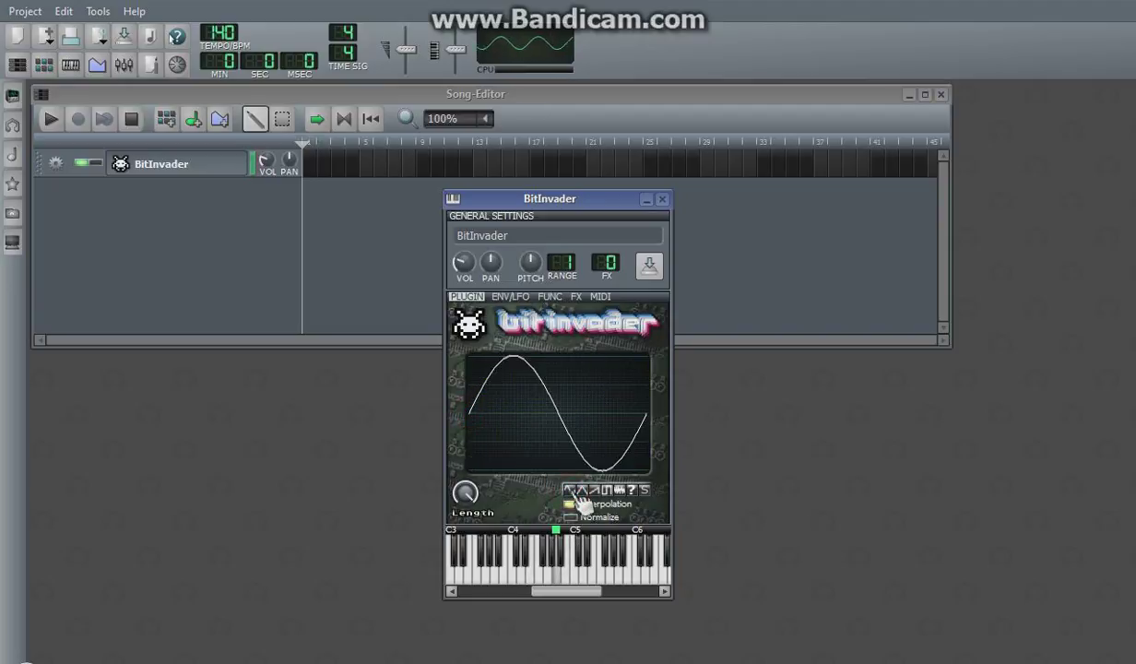
pyautogui.press('z')
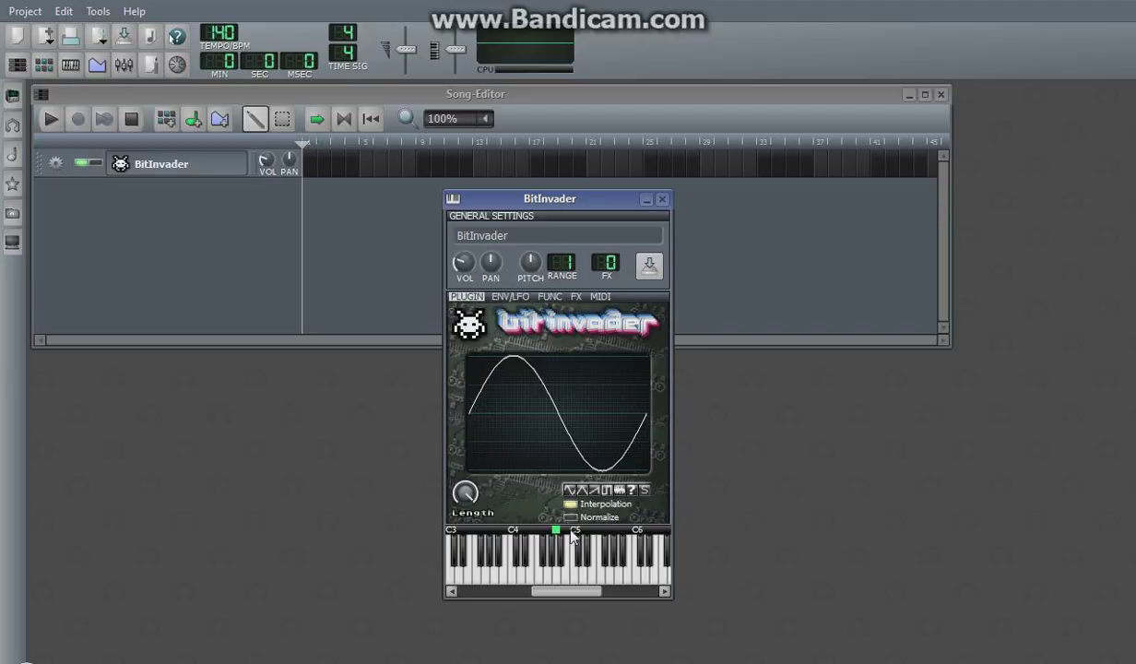
pyautogui.click(570, 504)
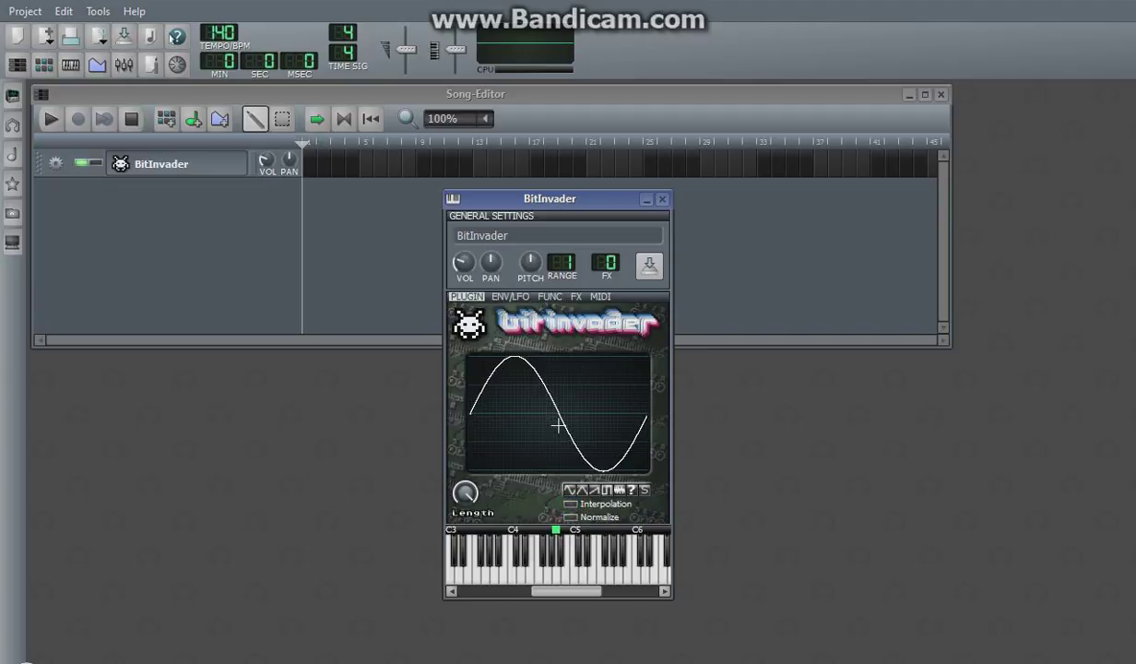
pyautogui.press('v')
pyautogui.press('b')
pyautogui.press('x')
# Turn Interpolation back on and redraw the wave as a long descending slope ending in a spike
pyautogui.click(581, 507)
pyautogui.press('v')
pyautogui.press('z')
pyautogui.press('b')
pyautogui.press('v')
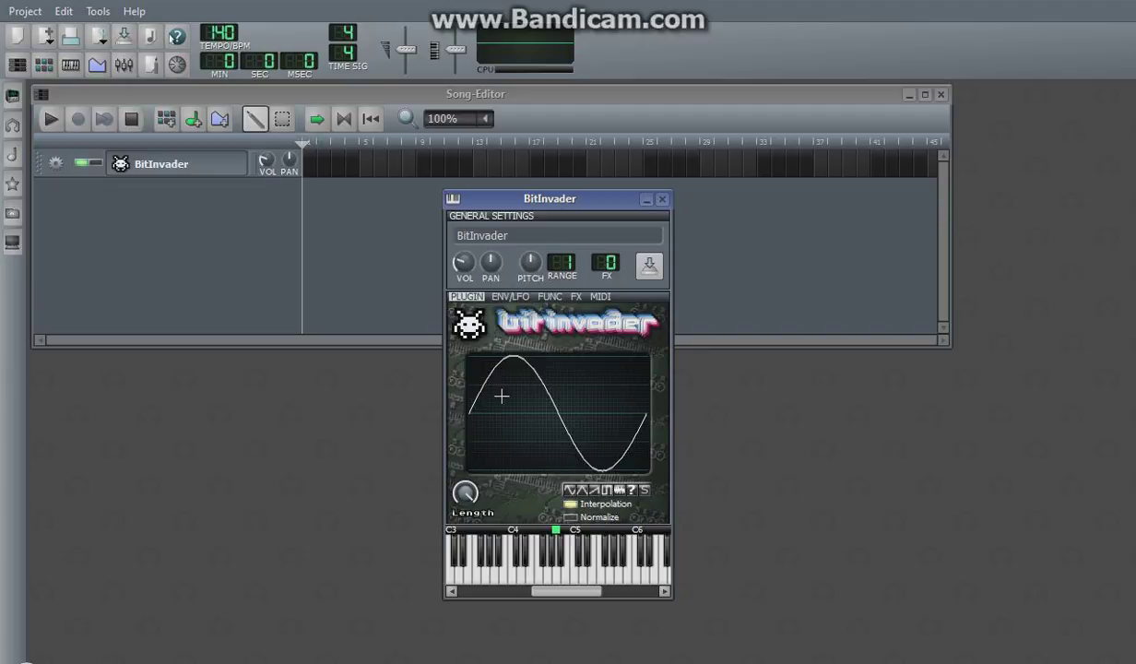
pyautogui.moveTo(471, 417)
pyautogui.mouseDown()
pyautogui.moveTo(475, 357)
pyautogui.moveTo(473, 392)
pyautogui.moveTo(473, 359)
pyautogui.moveTo(587, 455)
pyautogui.moveTo(614, 394)
pyautogui.moveTo(646, 434)
pyautogui.mouseUp()
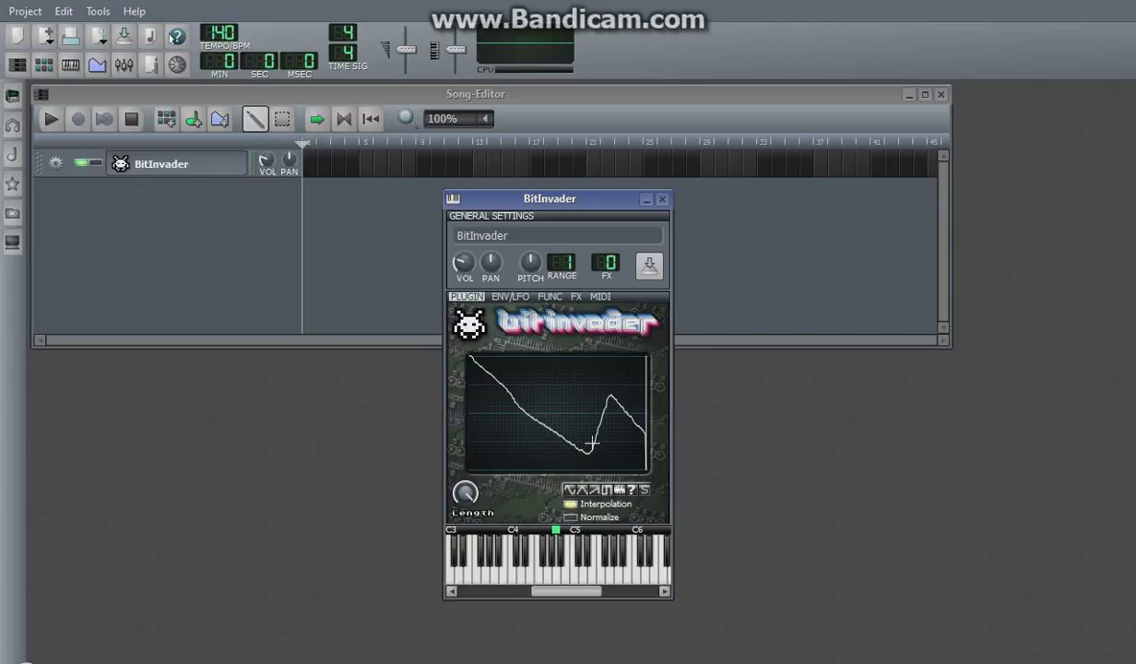
# Try the sine, triangle, sawtooth, square and noise presets, then smooth a sawtooth wave
pyautogui.click(569, 490)
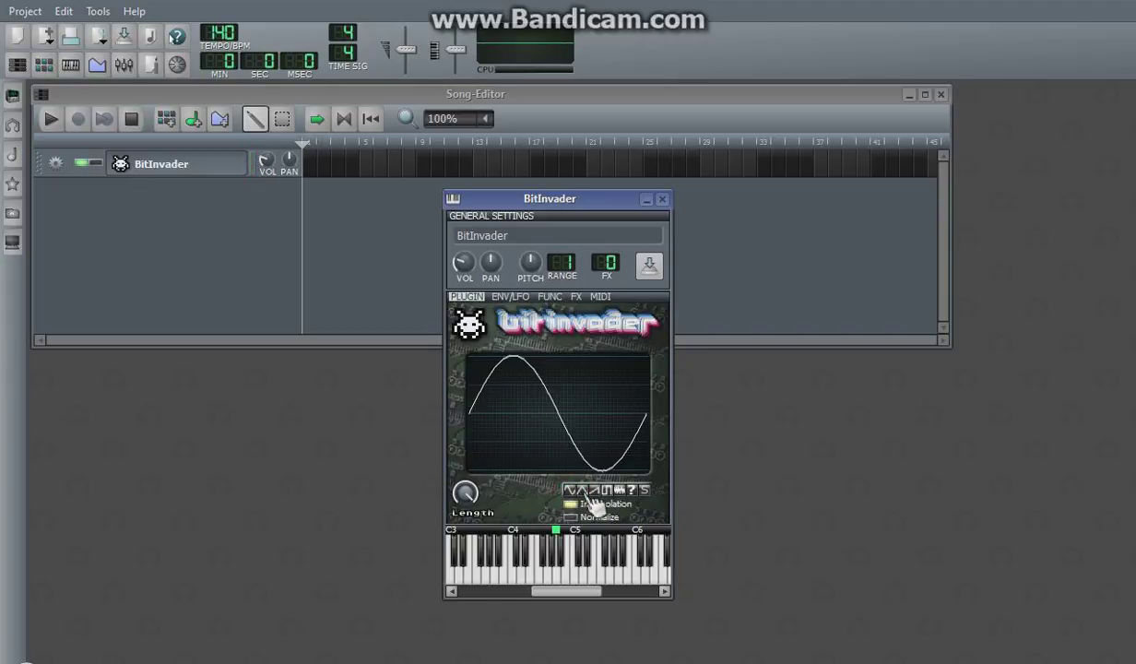
pyautogui.click(582, 491)
pyautogui.click(595, 491)
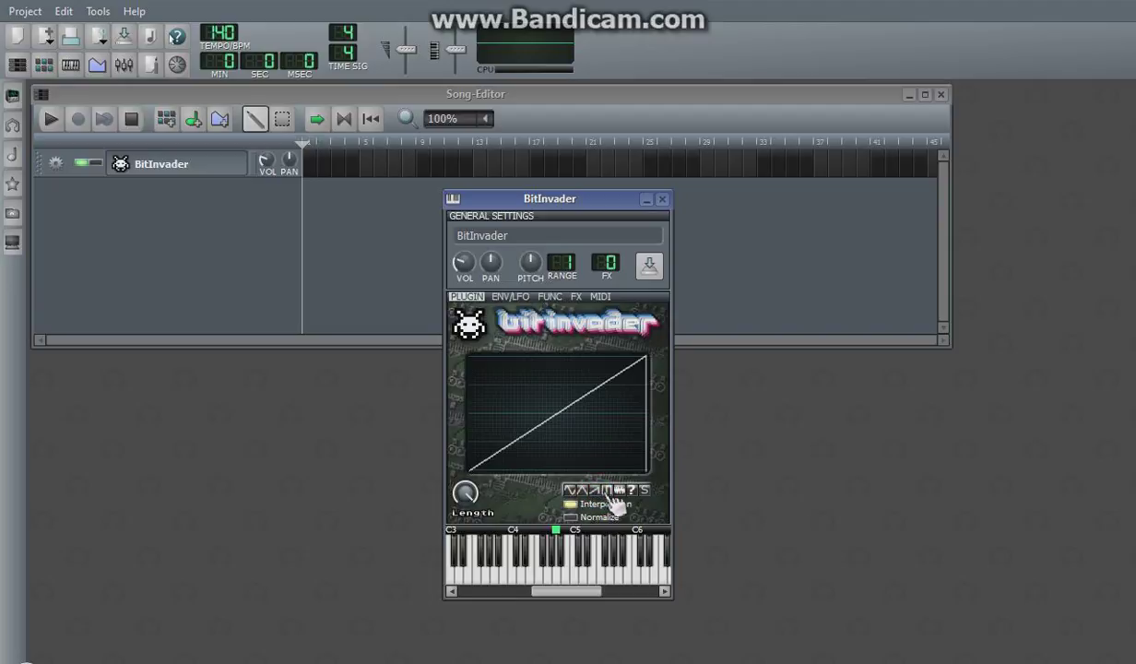
pyautogui.click(608, 491)
pyautogui.click(620, 491)
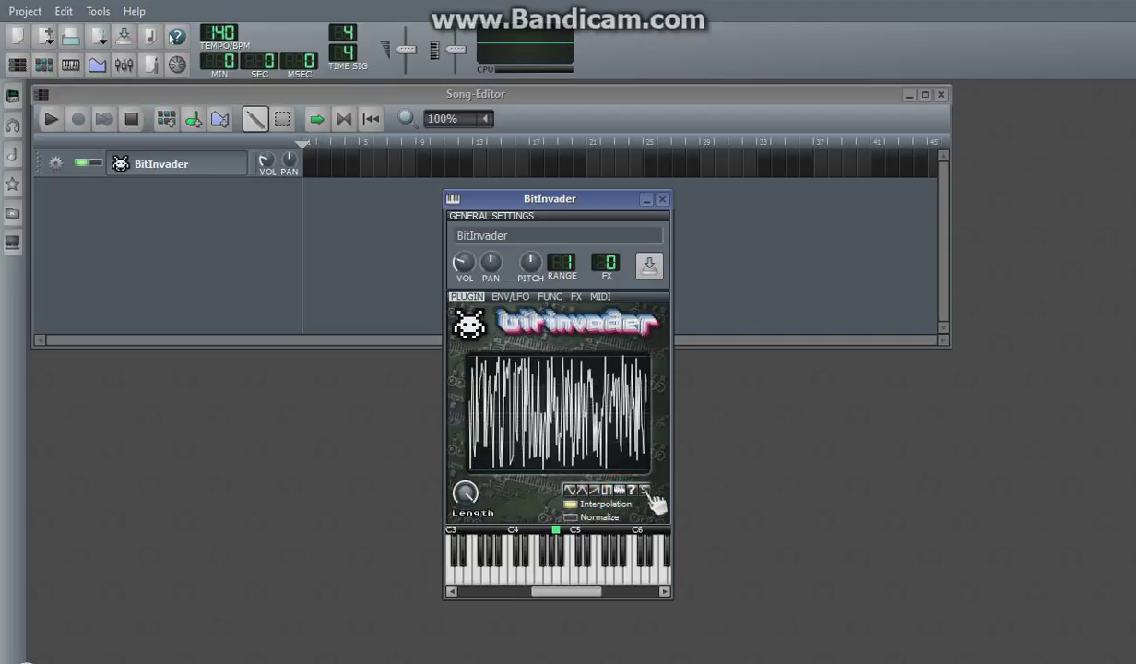
pyautogui.click(571, 490)
pyautogui.click(595, 490)
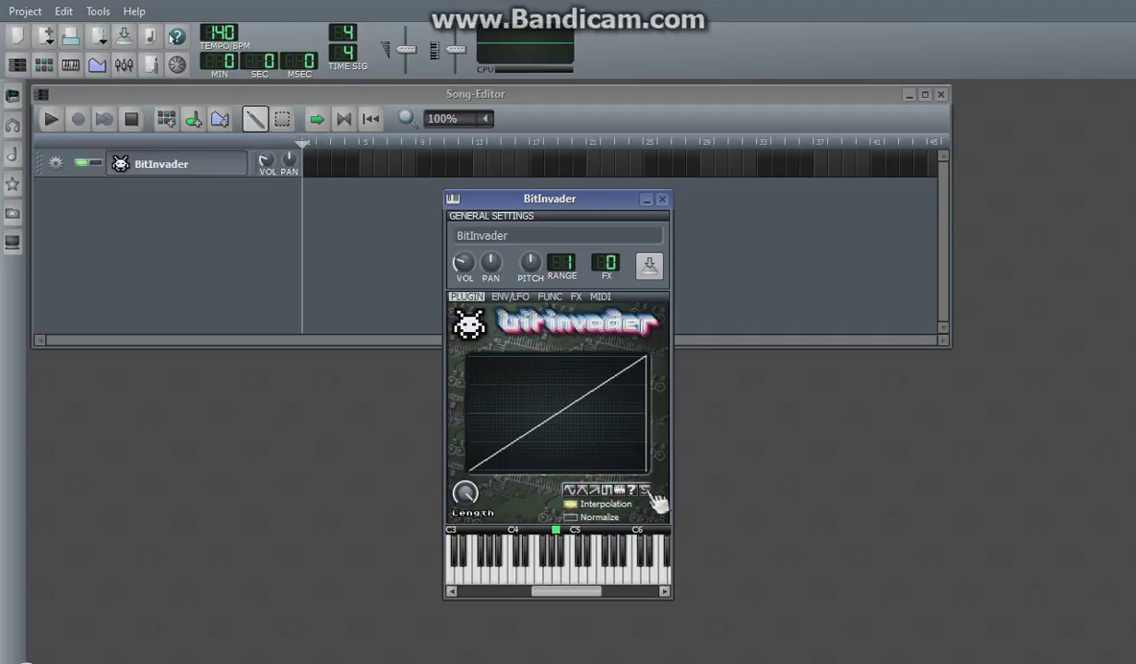
pyautogui.click(646, 491)
# Switch to white noise and smooth it ten times into a gentle wave
pyautogui.click(619, 489)
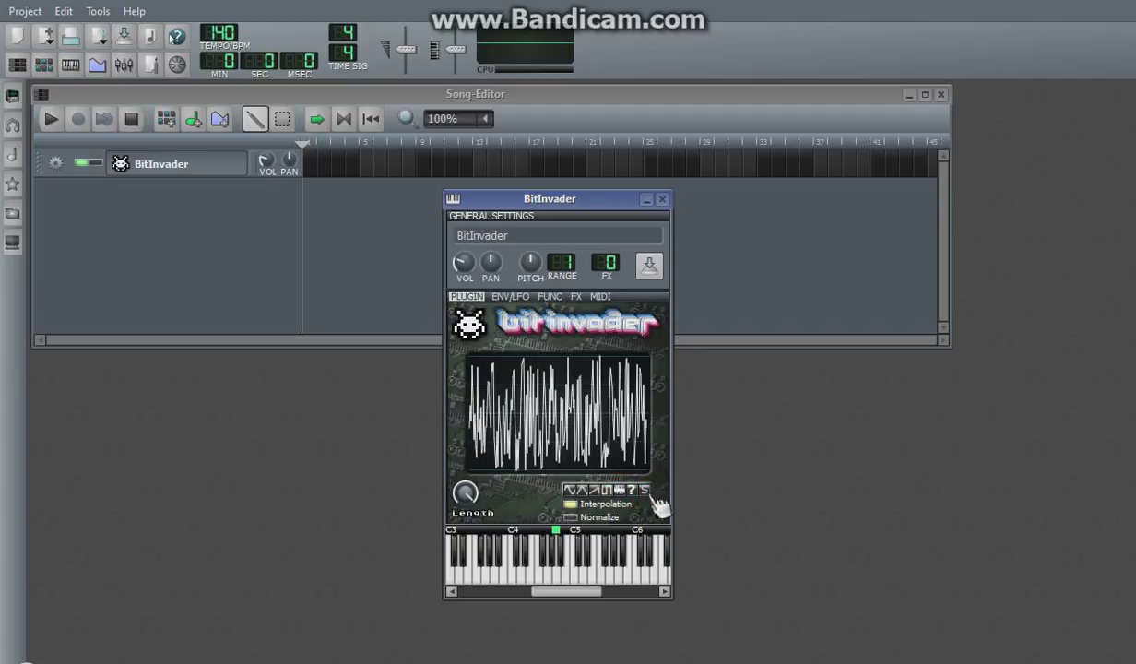
pyautogui.click(648, 493)
pyautogui.click(648, 493)
pyautogui.click(648, 492)
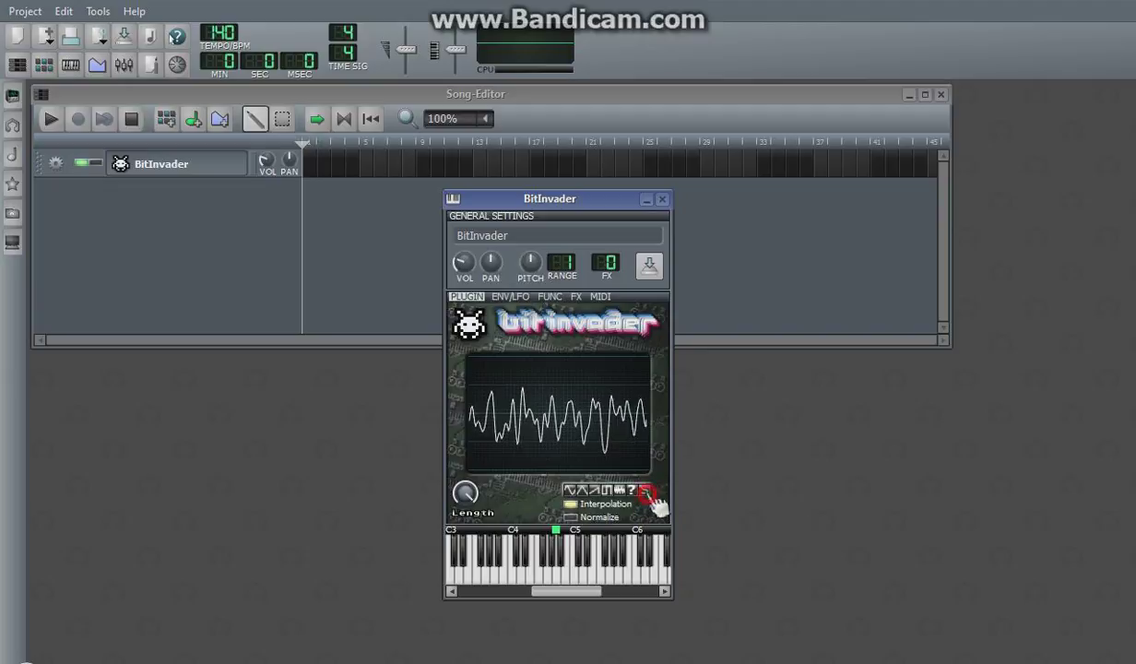
pyautogui.click(648, 492)
pyautogui.click(648, 492)
pyautogui.click(649, 493)
pyautogui.click(648, 492)
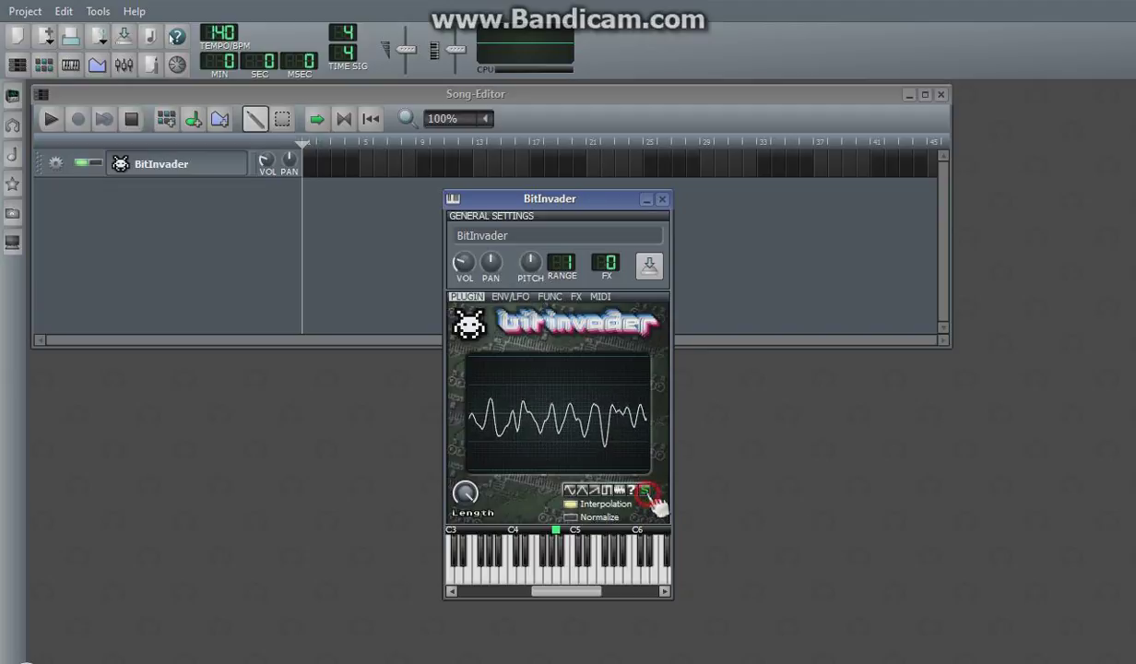
pyautogui.click(648, 492)
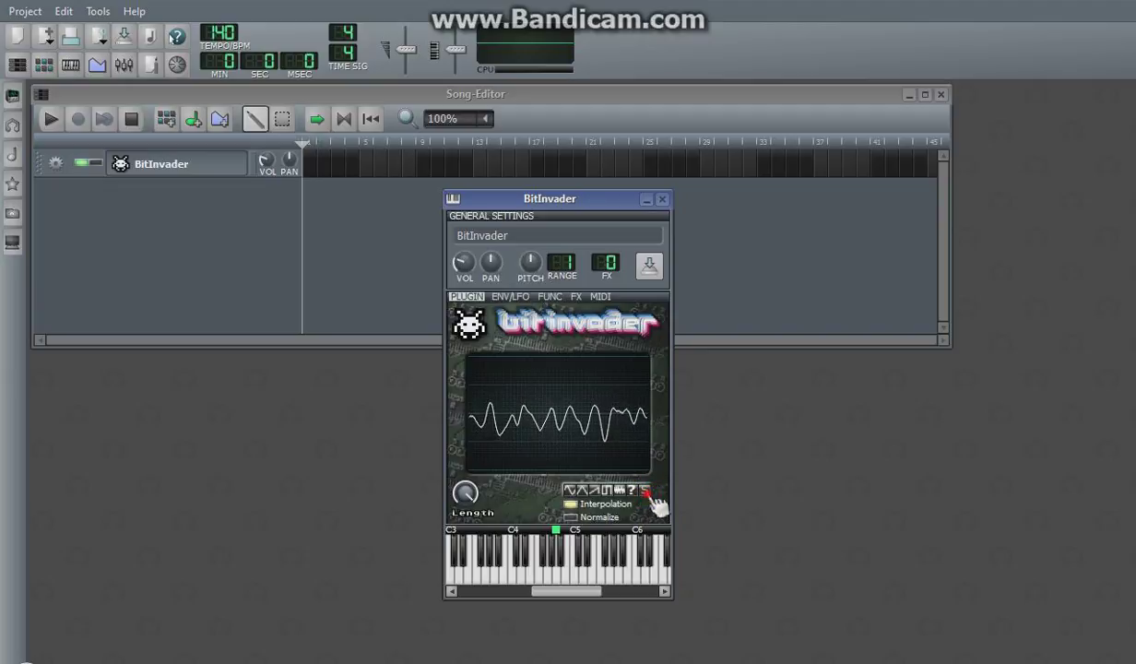
pyautogui.click(648, 493)
pyautogui.click(649, 492)
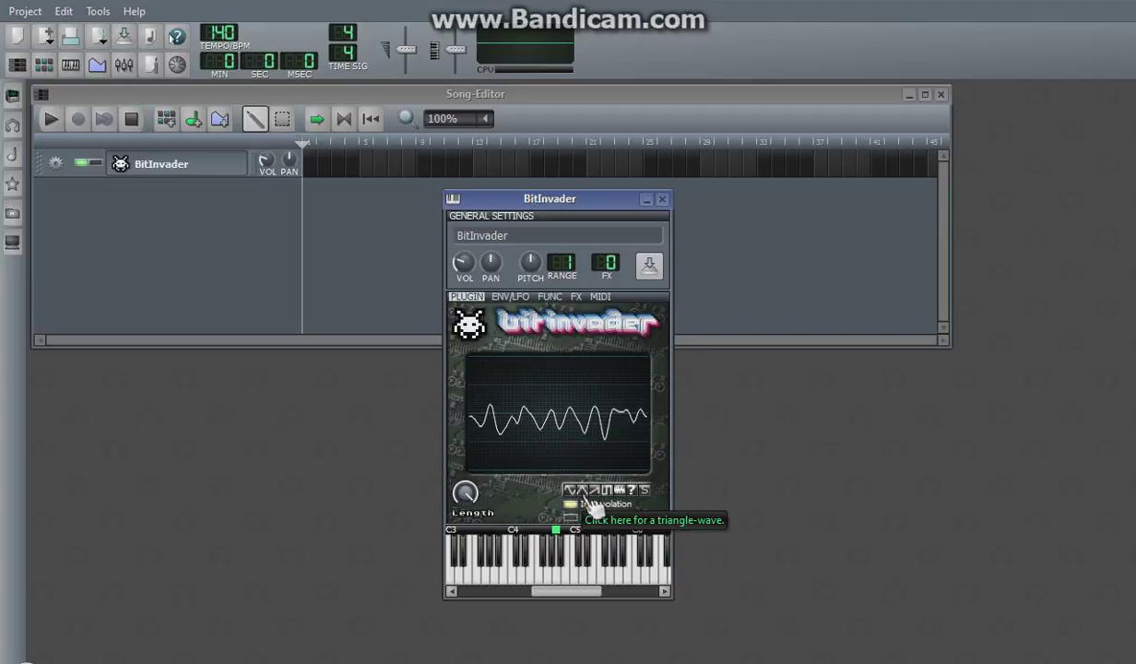
# Redraw a rising curve that drops at the right edge, smoothing it three times
pyautogui.click(470, 415)
pyautogui.moveTo(470, 415)
pyautogui.mouseDown()
pyautogui.moveTo(520, 388)
pyautogui.moveTo(633, 367)
pyautogui.moveTo(645, 468)
pyautogui.mouseUp()
pyautogui.click(646, 491)
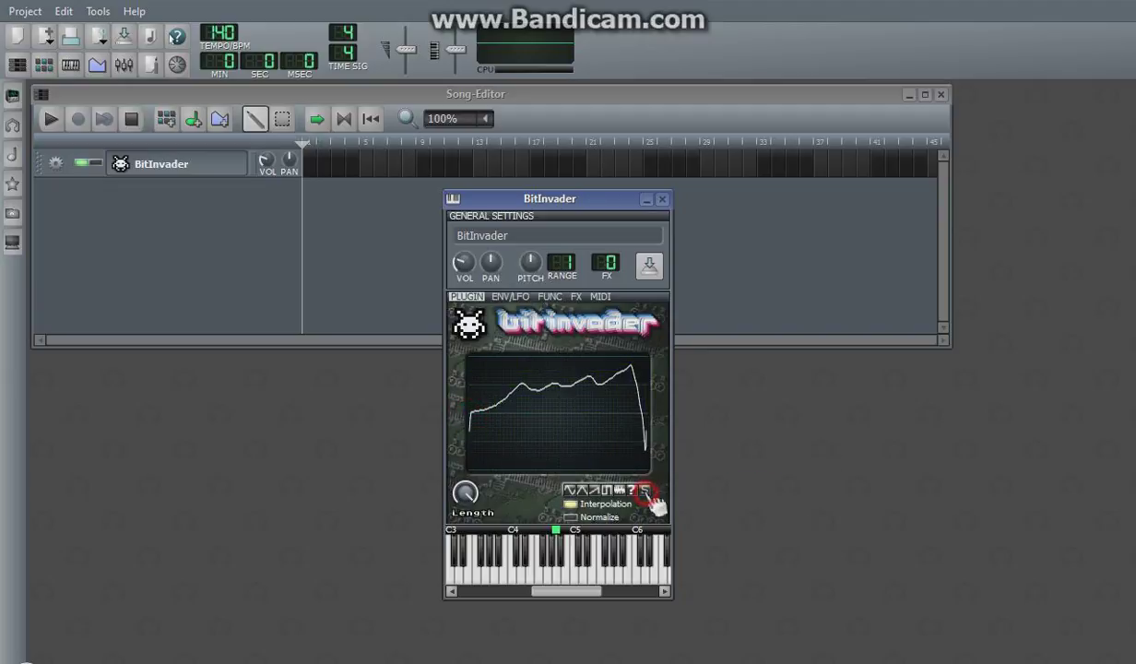
pyautogui.click(646, 491)
pyautogui.click(646, 490)
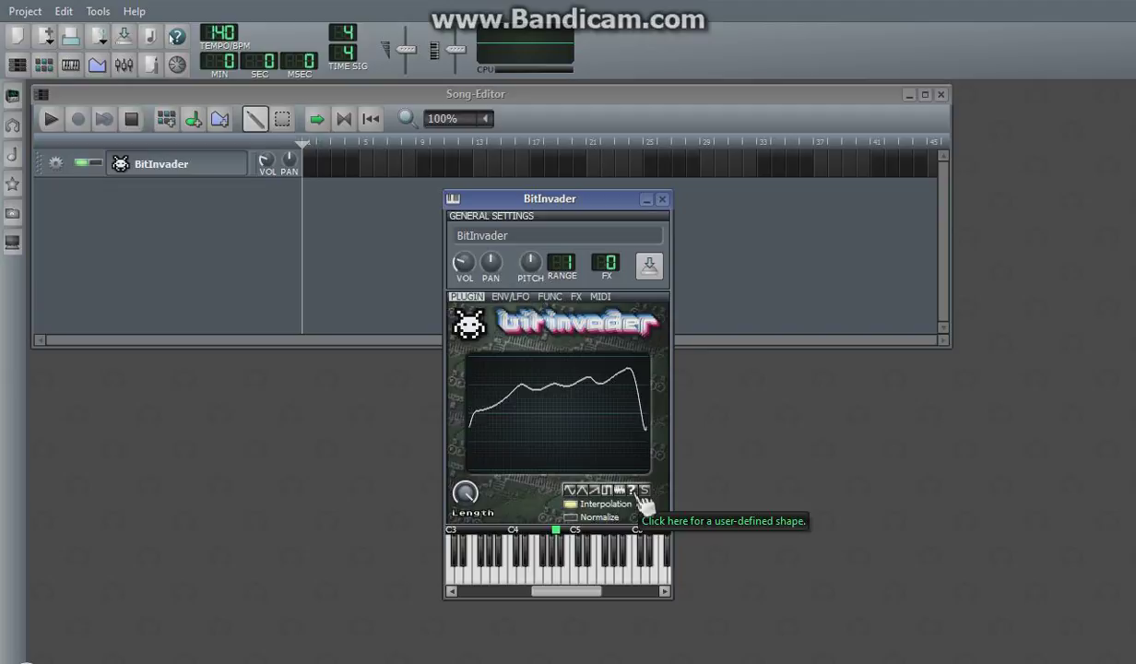
# Load w2_noisy.flac from the waveforms folder, then reopen and cancel the file chooser
pyautogui.click(643, 496)
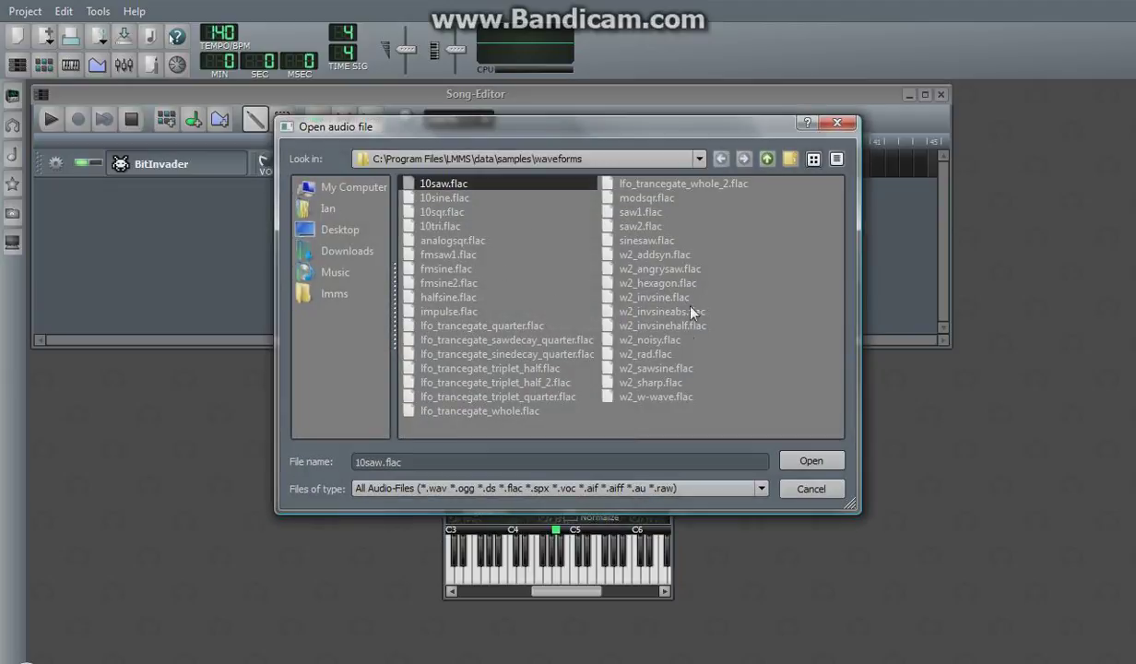
pyautogui.doubleClick(662, 338)
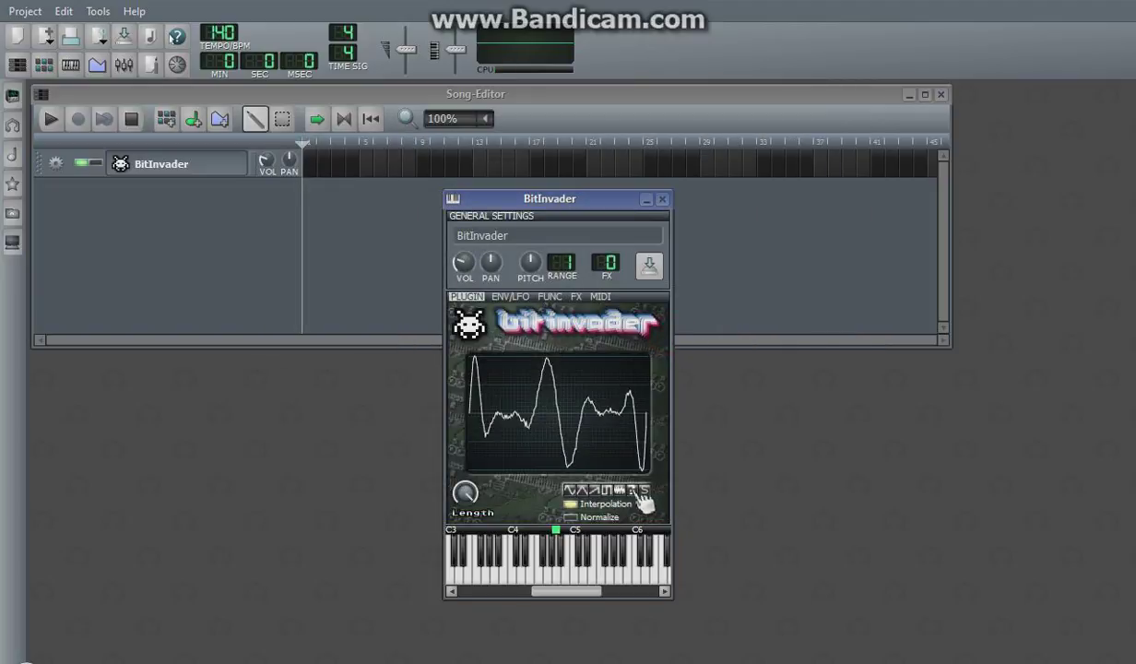
pyautogui.click(640, 493)
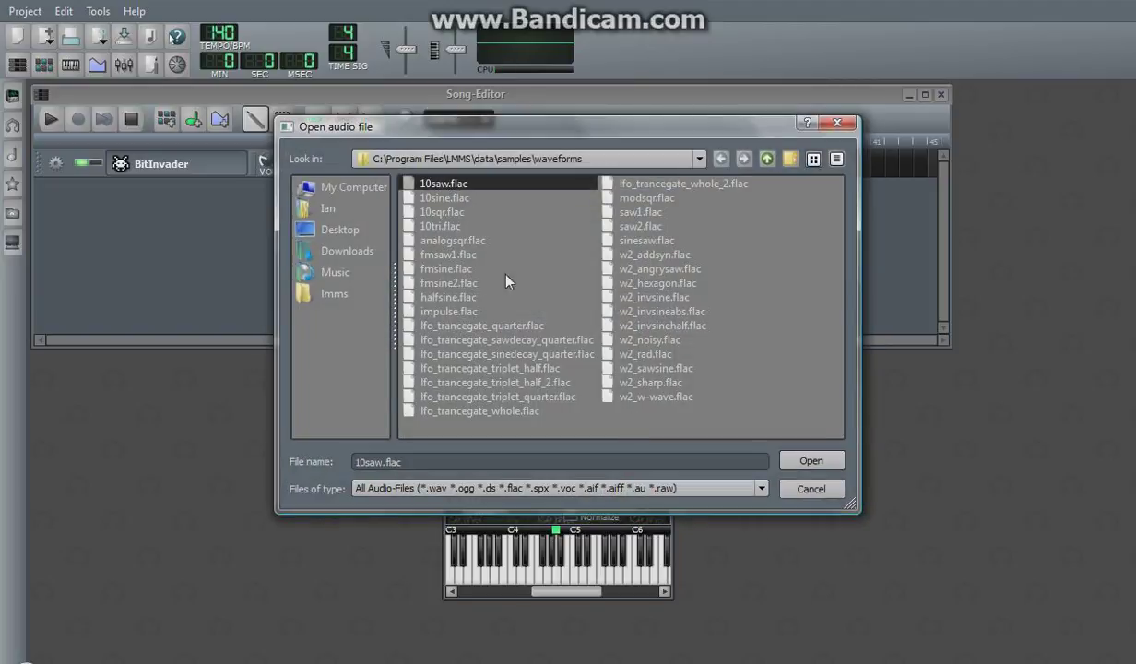
pyautogui.click(817, 493)
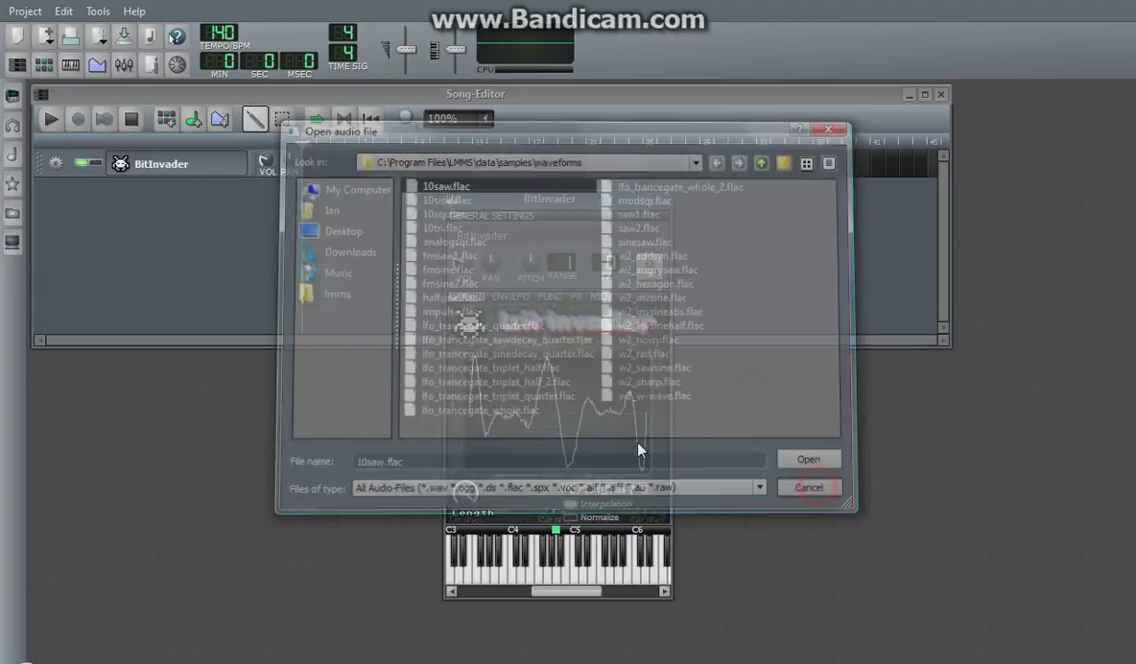
pyautogui.click(13, 96)
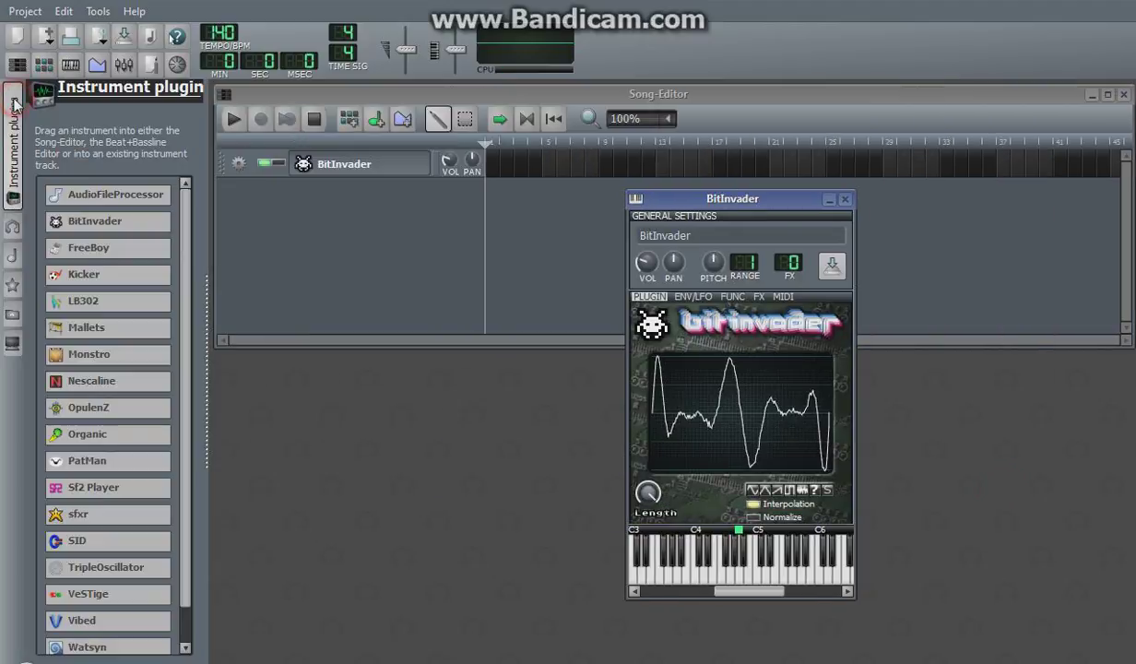
pyautogui.click(12, 96)
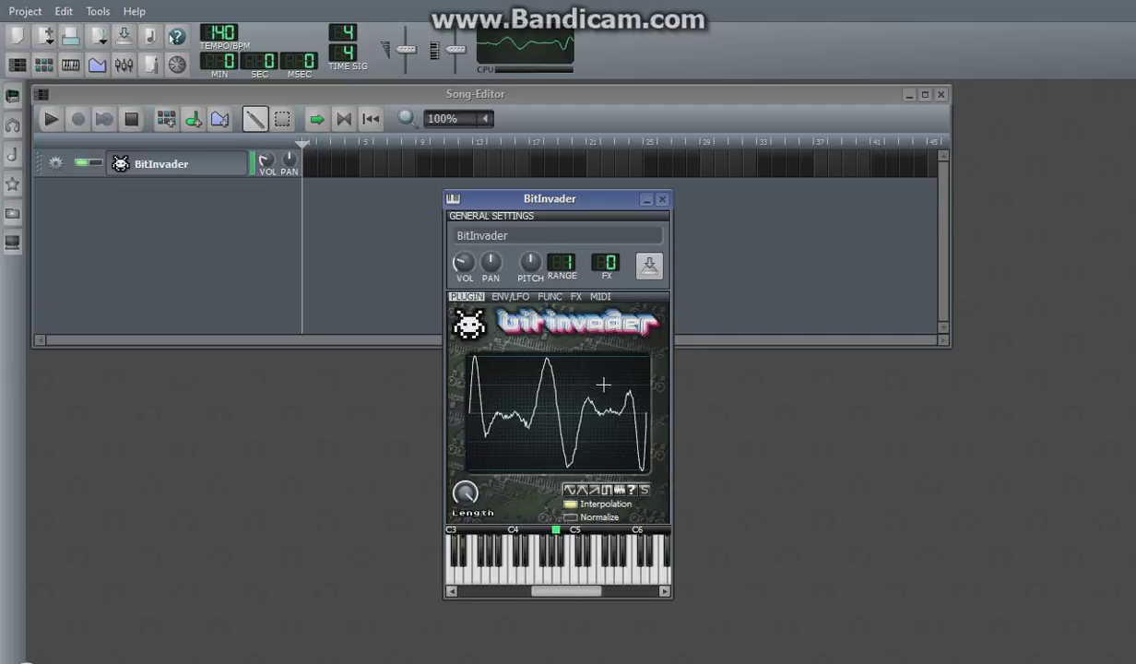
# Smooth the loaded sample, flatten the waveform to a near-flat line, nudge VOL, and leave Normalize off
pyautogui.click(647, 493)
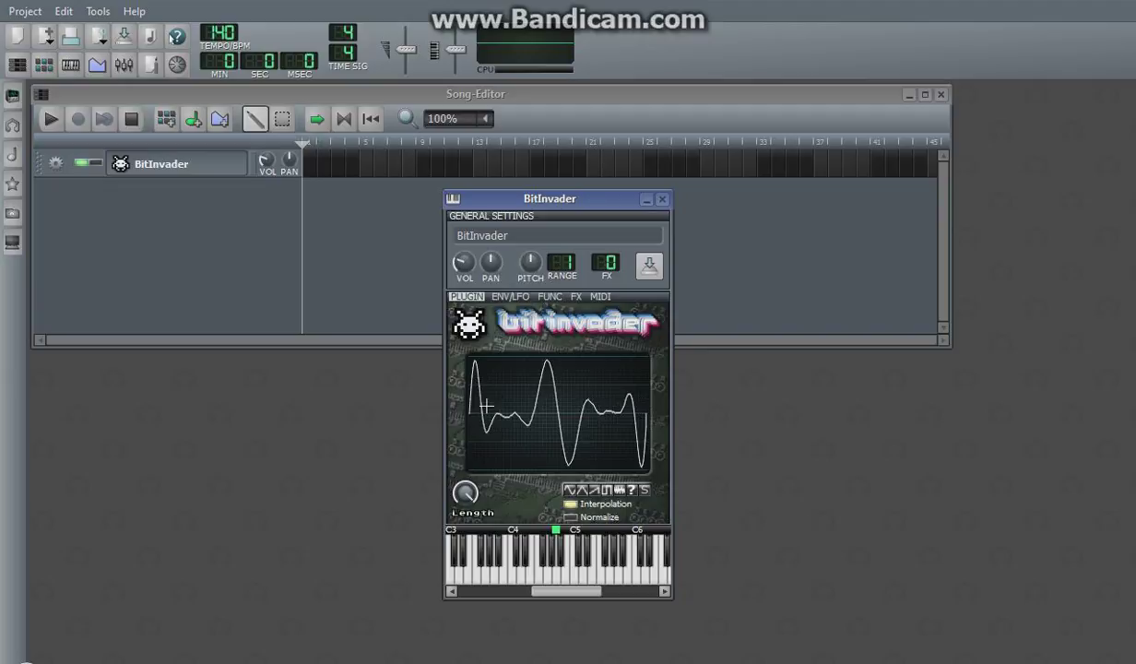
pyautogui.moveTo(470, 414); pyautogui.dragTo(646, 414)
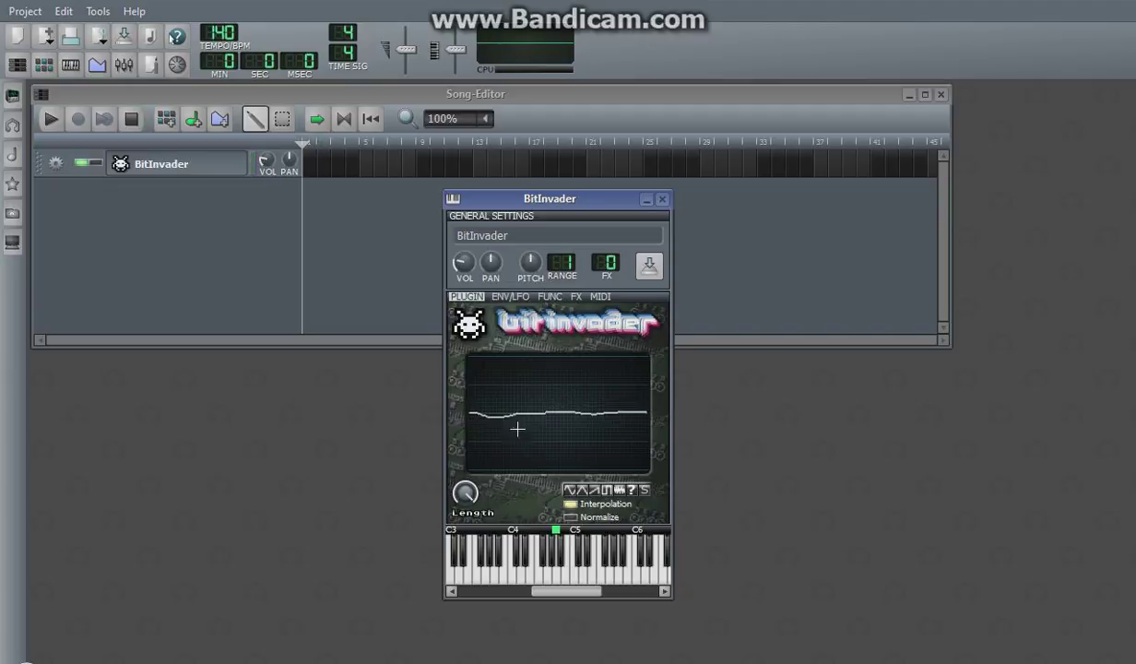
pyautogui.moveTo(468, 268); pyautogui.dragTo(468, 264)
pyautogui.click(595, 521)
pyautogui.click(464, 263)
pyautogui.click(599, 519)
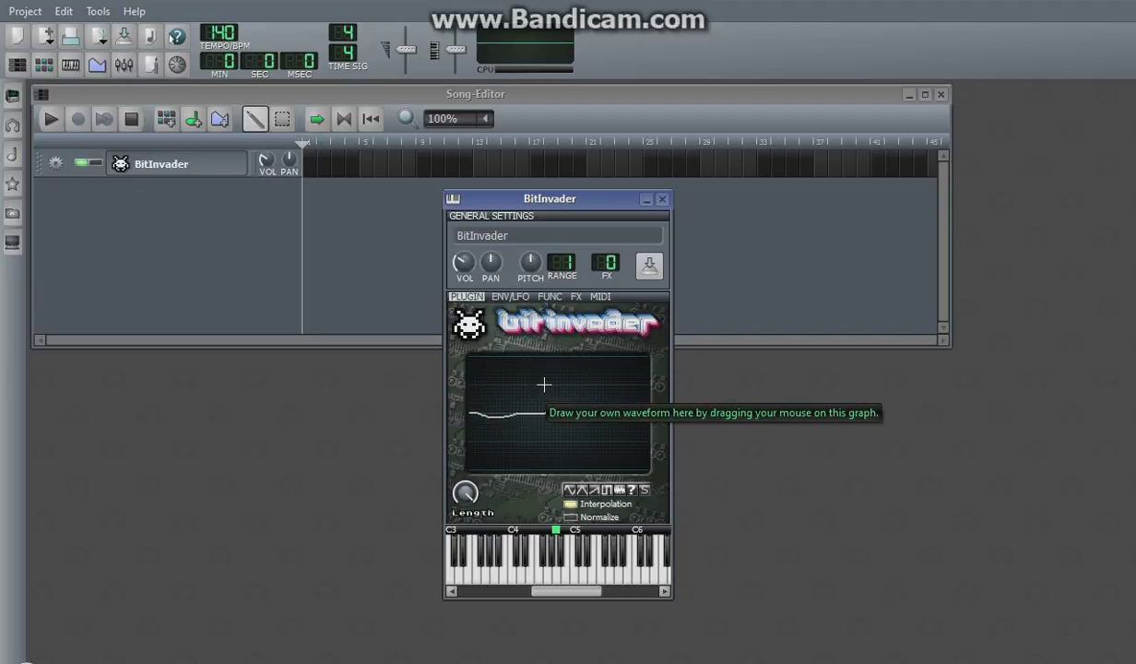
# Draw a rise-plateau-dip-recover waveform with Normalize on, then close the BitInvader and Song-Editor windows
pyautogui.moveTo(462, 410)
pyautogui.mouseDown()
pyautogui.moveTo(531, 398)
pyautogui.moveTo(570, 413)
pyautogui.moveTo(588, 439)
pyautogui.moveTo(622, 414)
pyautogui.mouseUp()
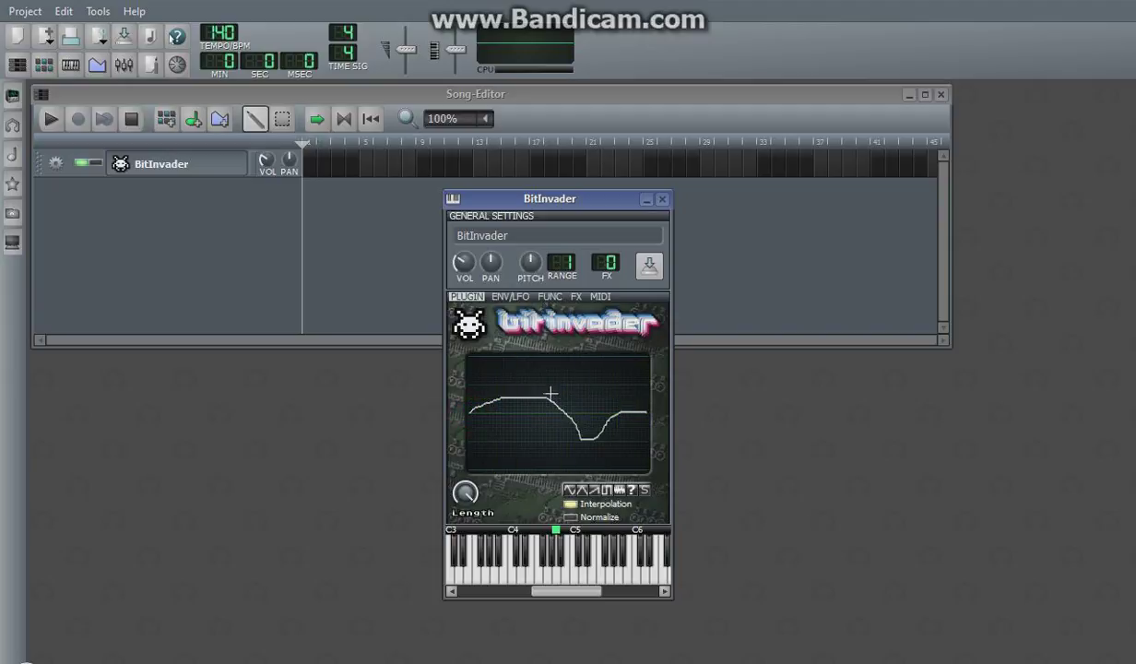
pyautogui.click(586, 519)
pyautogui.moveTo(578, 196); pyautogui.dragTo(608, 190)
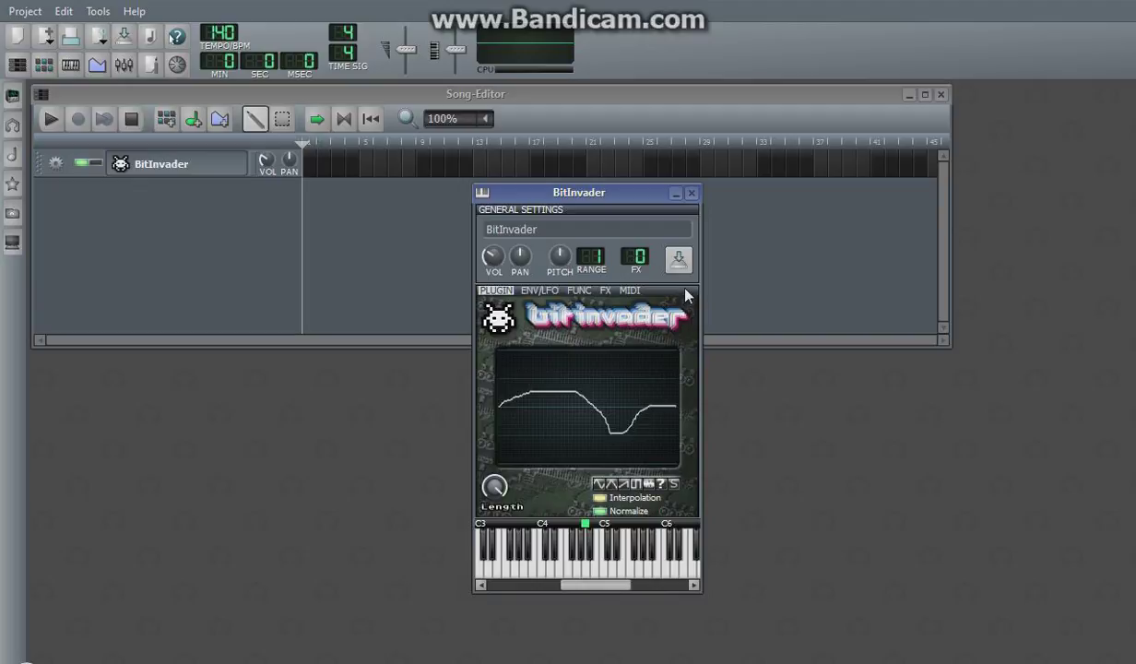
pyautogui.click(692, 195)
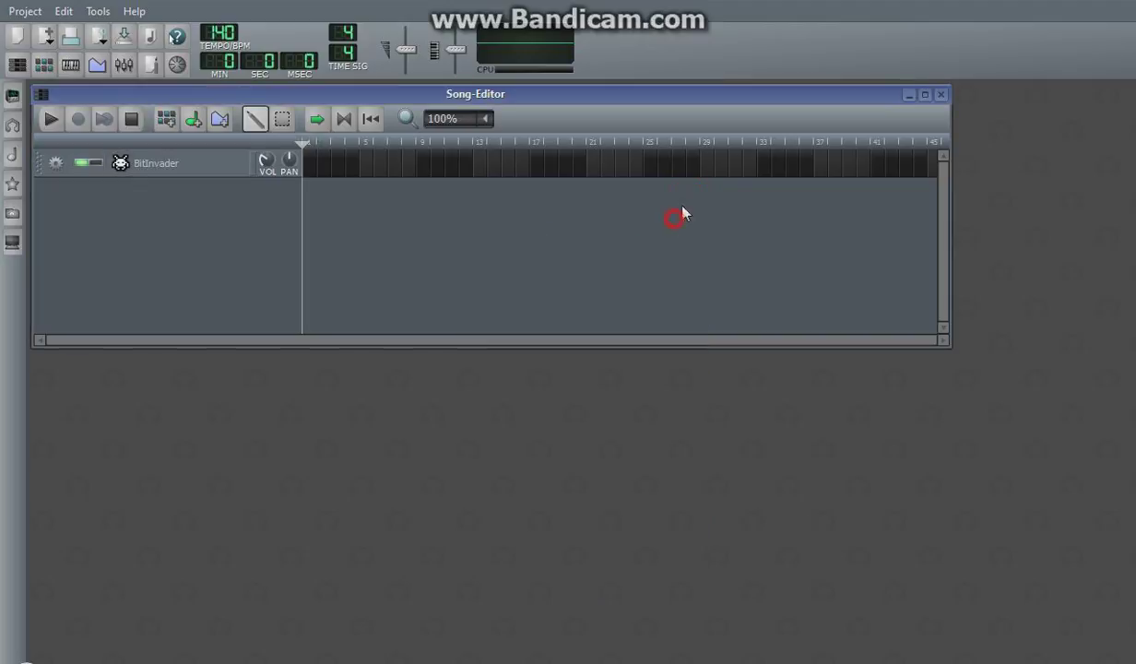
pyautogui.click(940, 96)
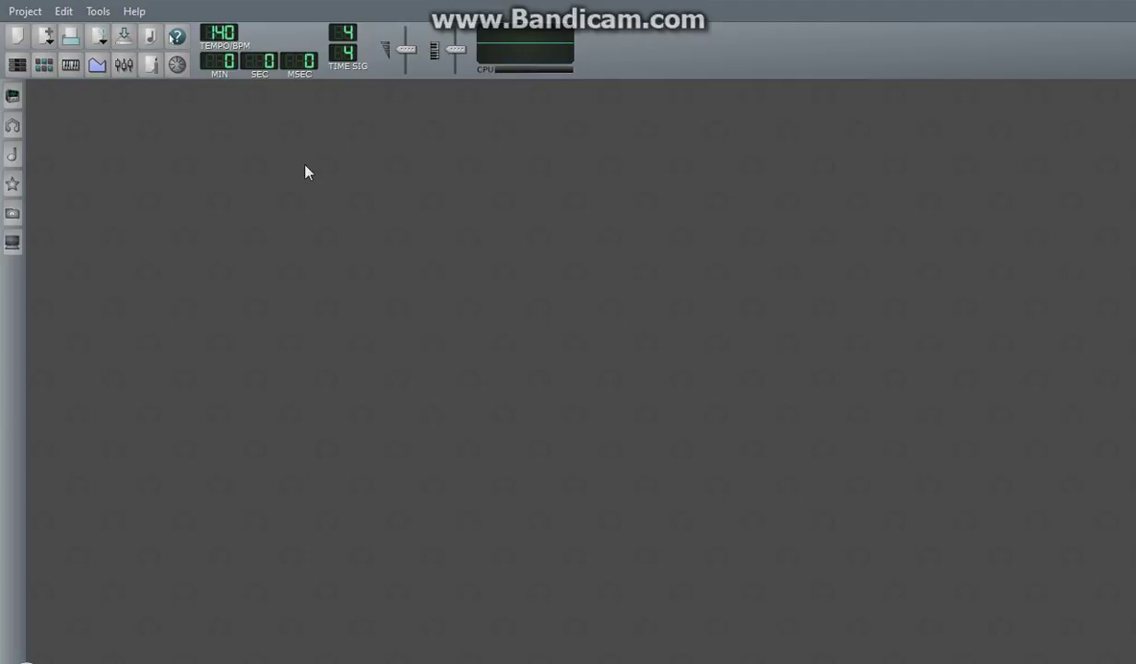